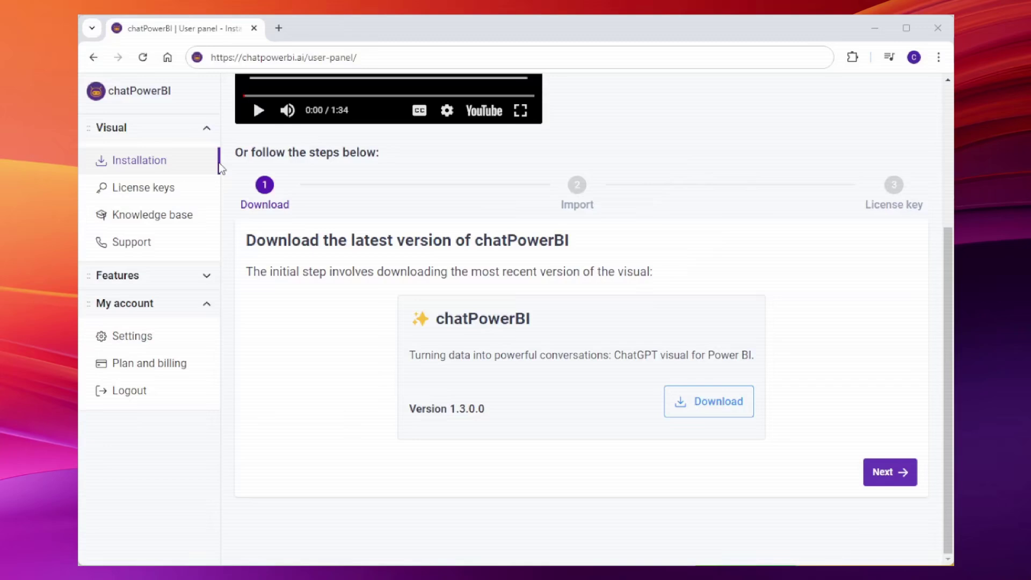
Step: Download chatPowerBI Version 1.3.0.0 as the file chatpowerbi.1.3.0.0.pbiviz
click(713, 407)
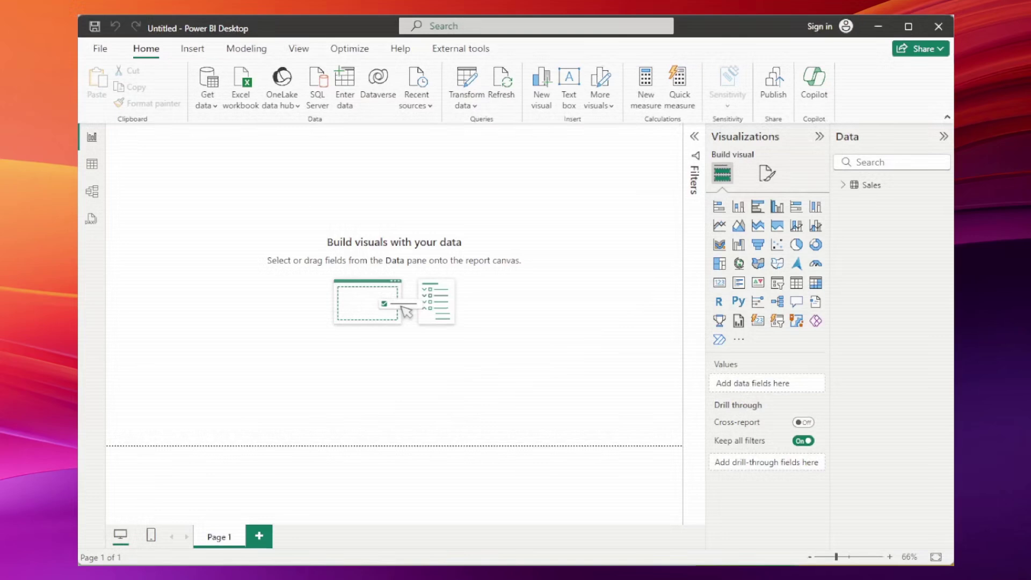
Step: Import chatpowerbi.1.3.0.0.pbiviz from Downloads as a custom visual, accepting the risk warning
click(739, 340)
click(783, 373)
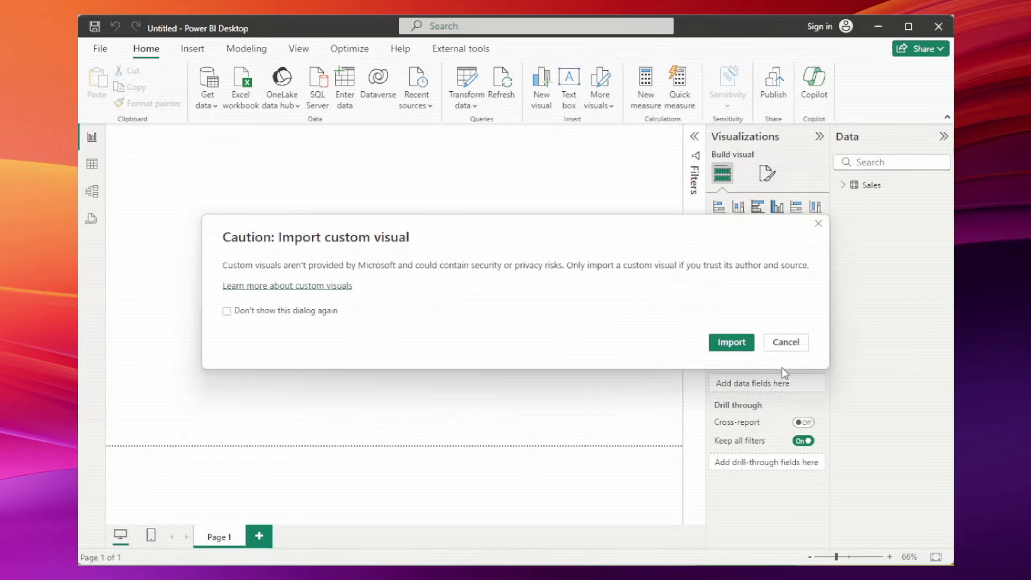
click(734, 346)
click(198, 144)
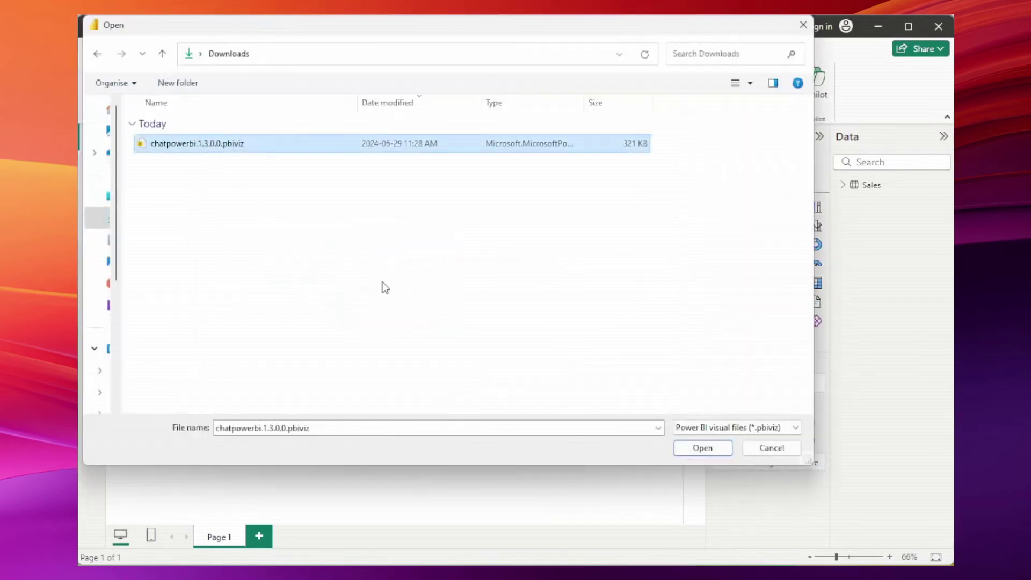
click(681, 451)
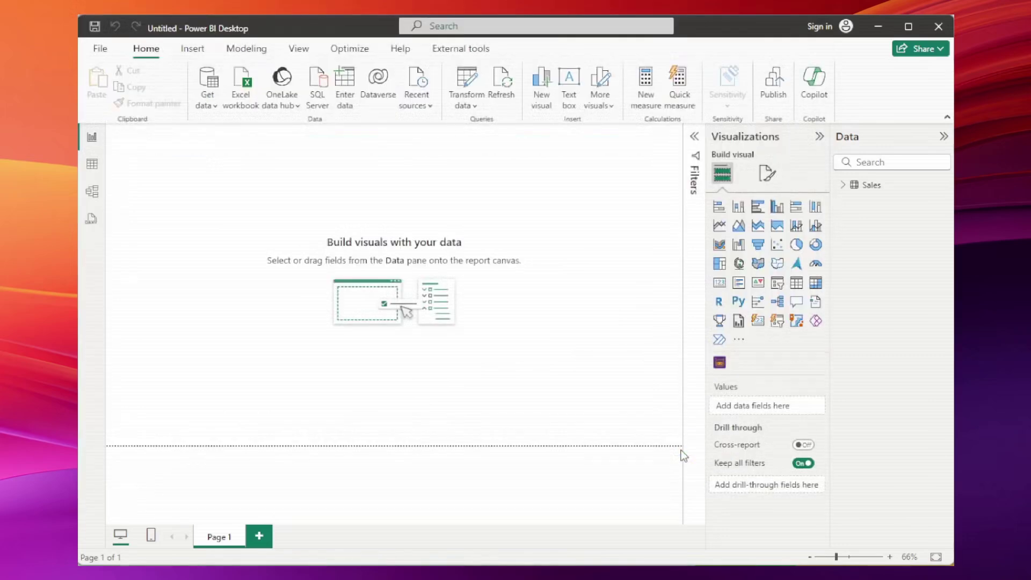
Step: Place a chatPowerBI visual on the page, enlarged to fill most of the canvas
click(636, 324)
click(720, 364)
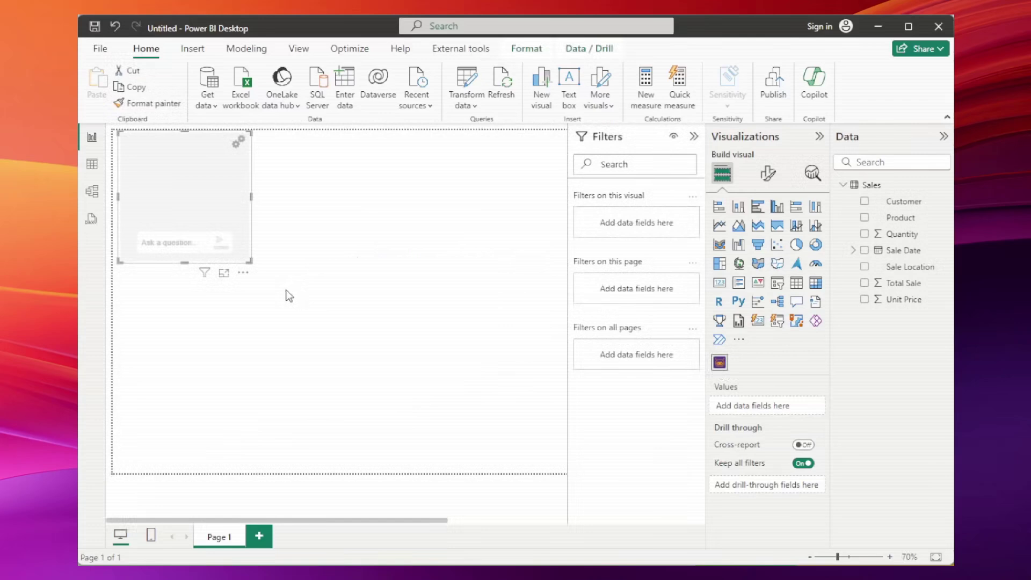
drag(250, 260, 458, 472)
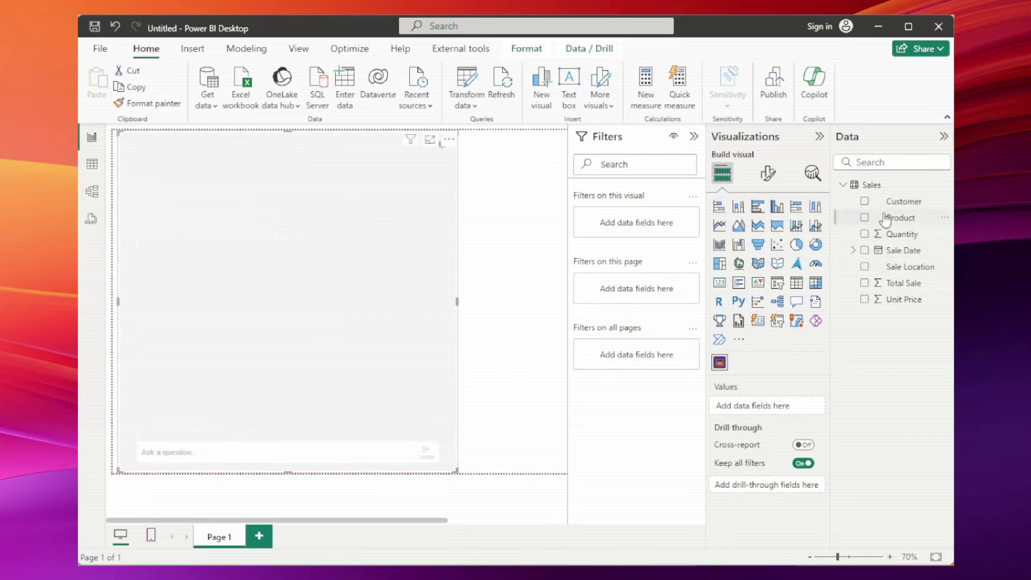
Step: Add Customer, Product, Quantity and plain Sale Date (no hierarchy) to the visual's Values
drag(866, 204, 773, 406)
drag(894, 217, 770, 414)
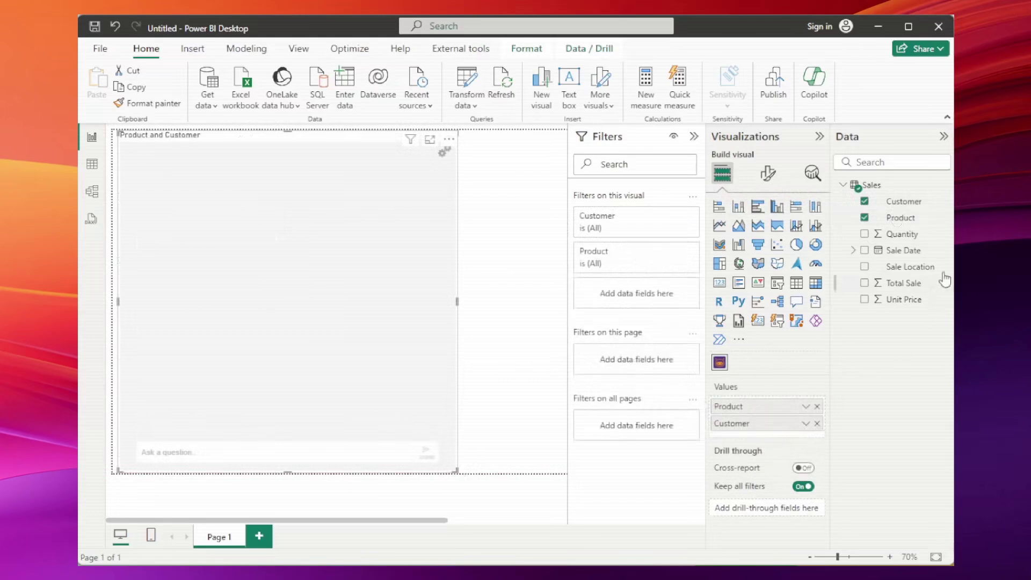
drag(905, 234, 761, 434)
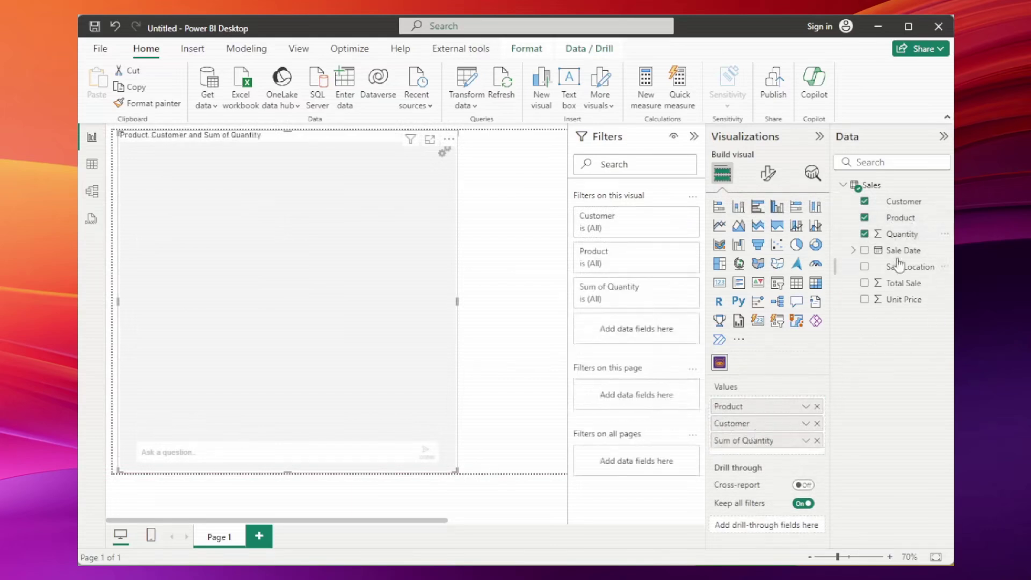
drag(904, 250, 749, 406)
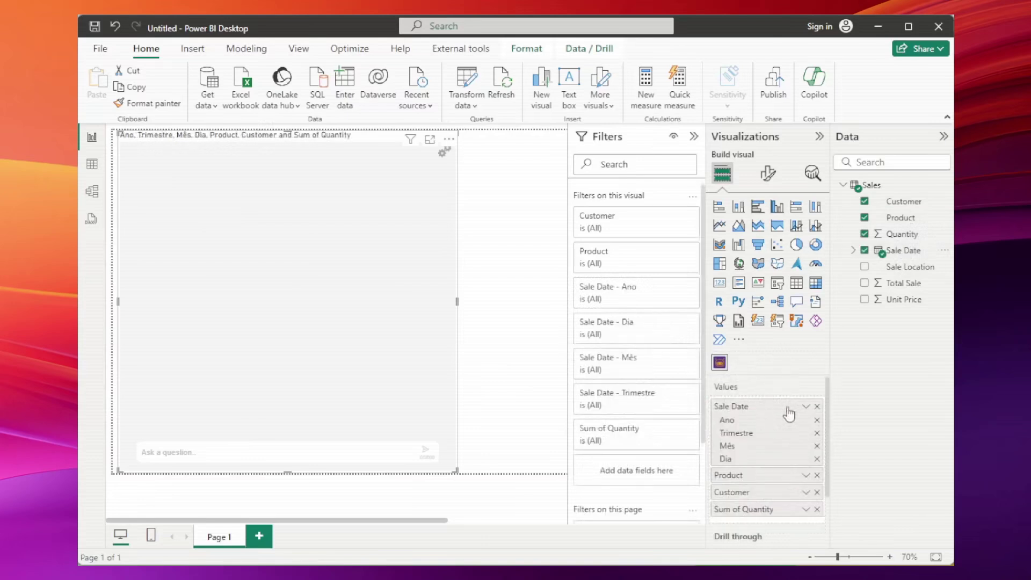
click(807, 408)
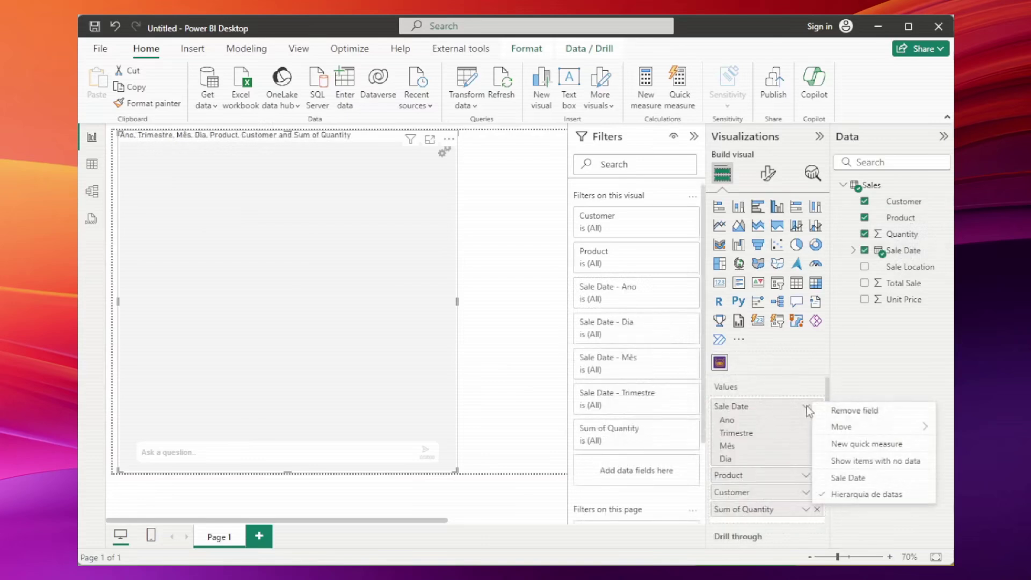
click(848, 479)
Step: Add Sale Location, Total Sale and Unit Price to Values and show the License format settings
drag(906, 271, 772, 420)
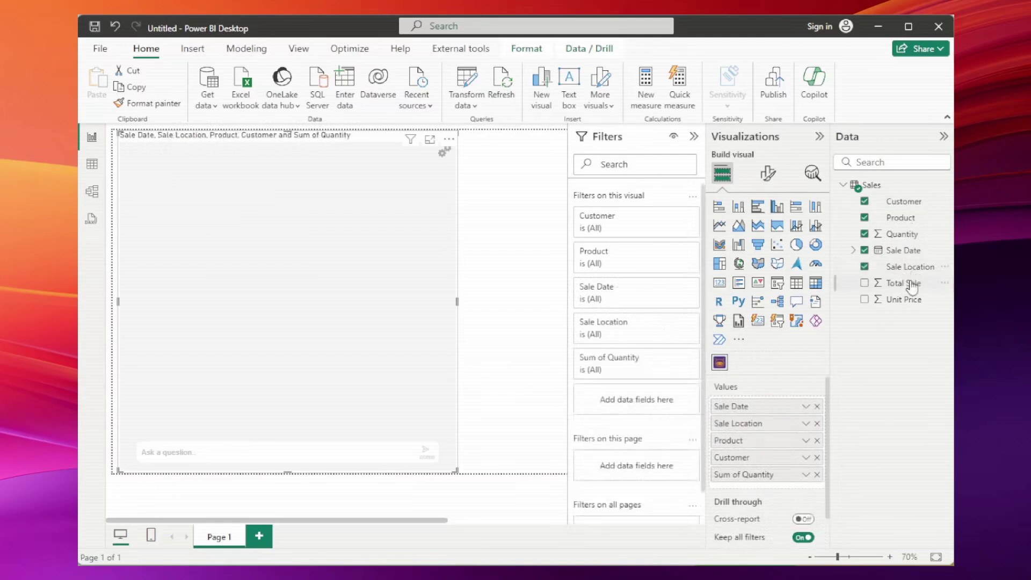
drag(908, 283, 794, 487)
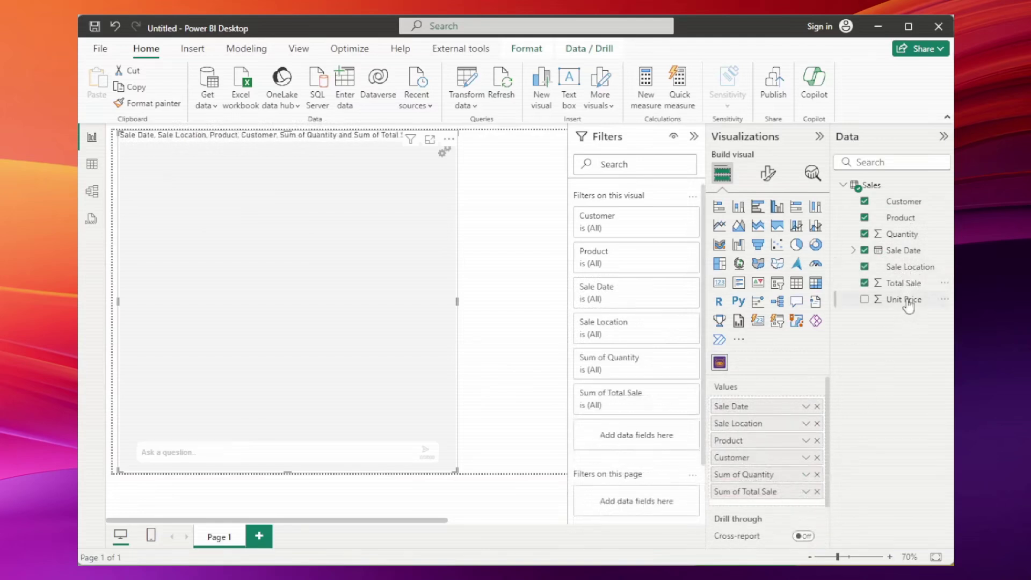
drag(908, 299, 777, 495)
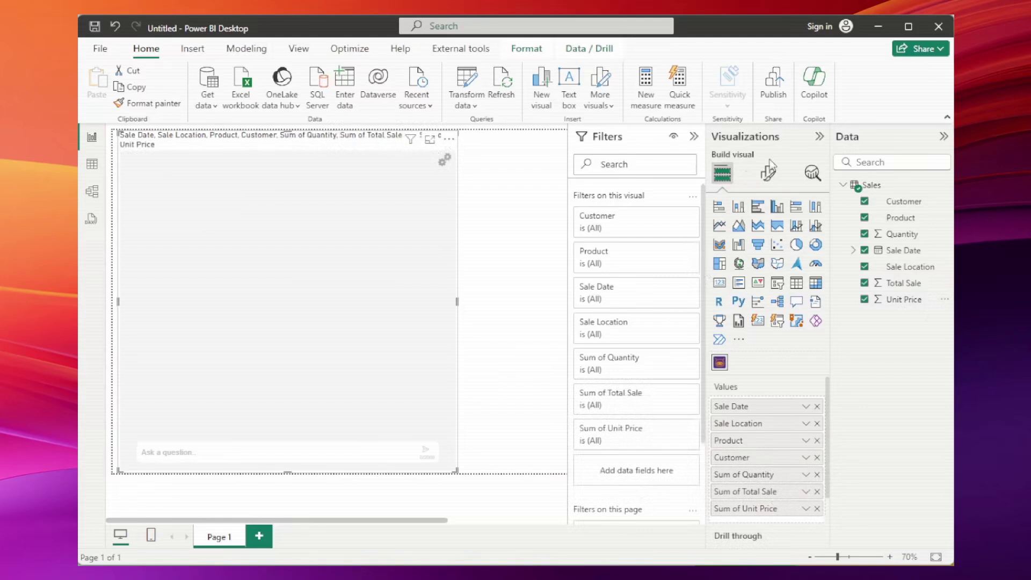
click(769, 173)
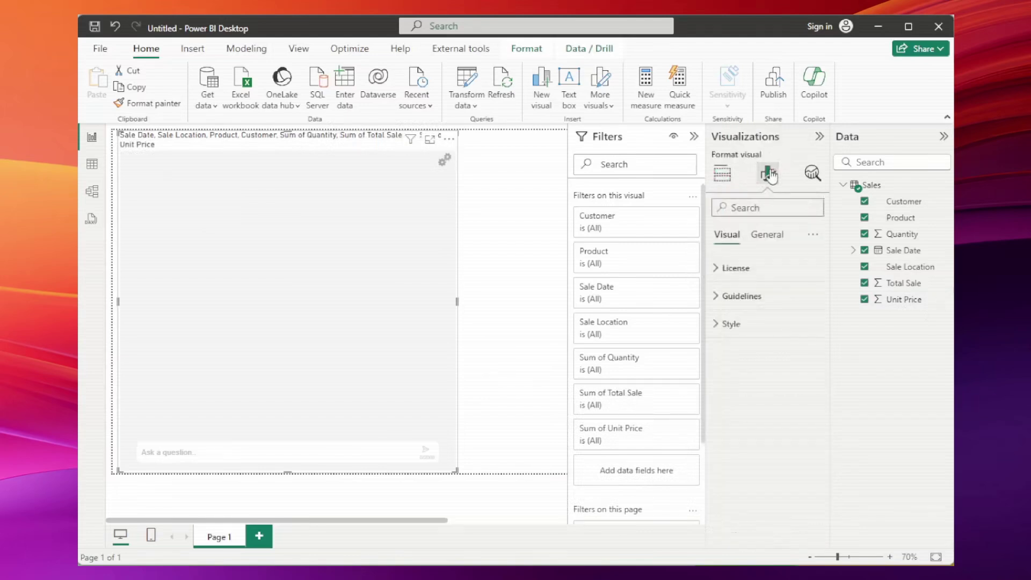
click(717, 270)
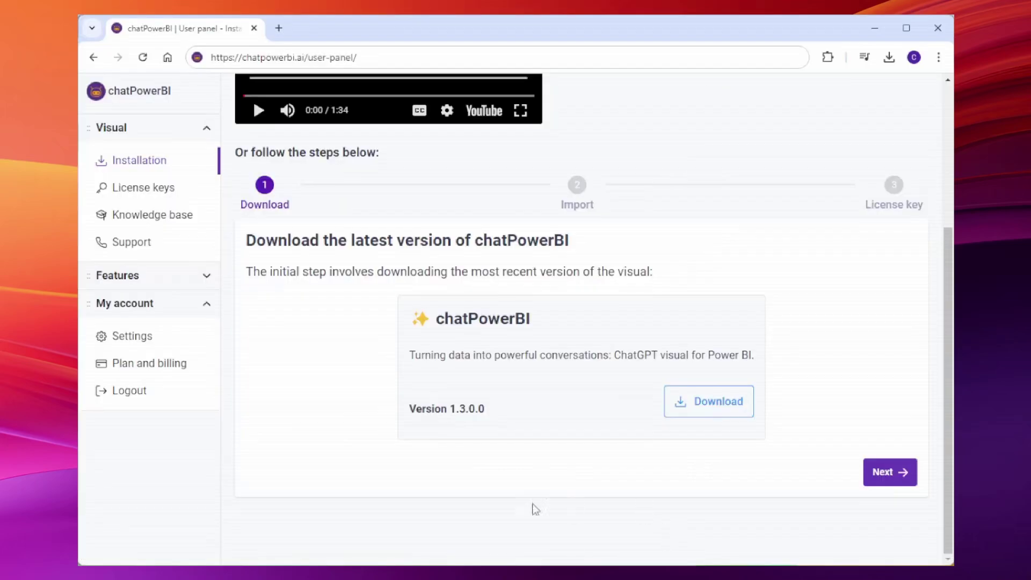
Step: Create a new license key with alias Demo in License management and copy the key
click(218, 192)
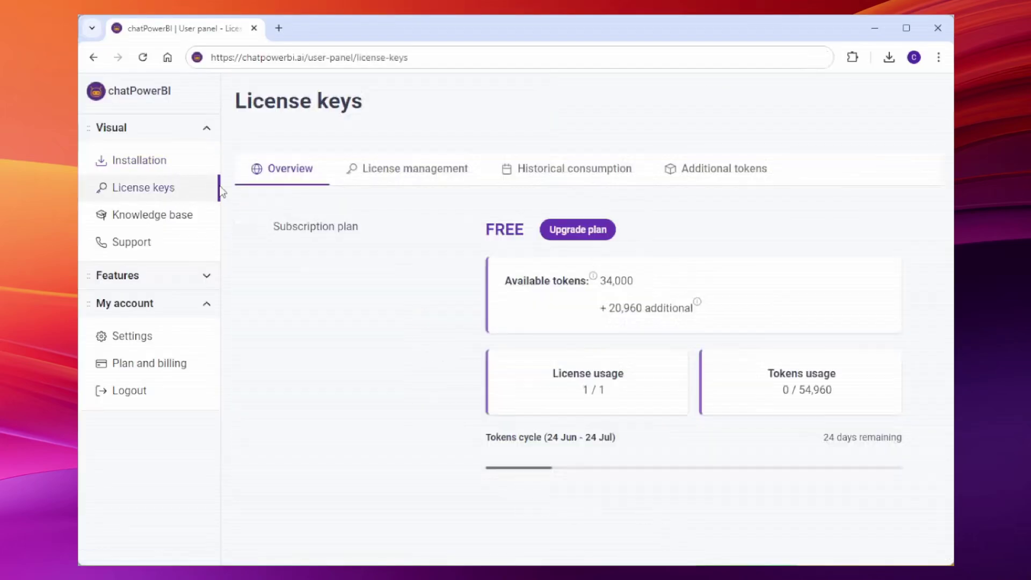
click(374, 171)
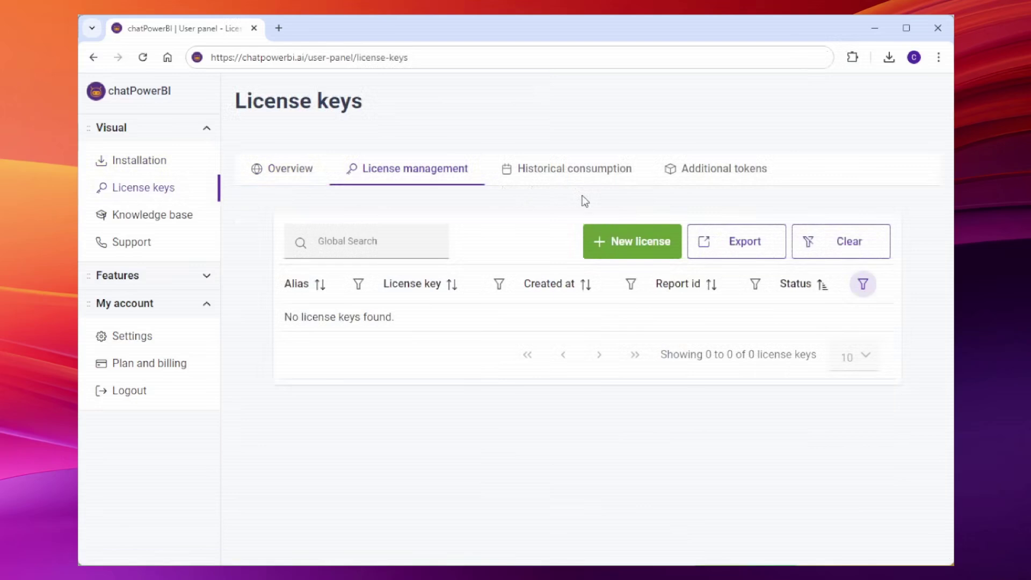
click(610, 238)
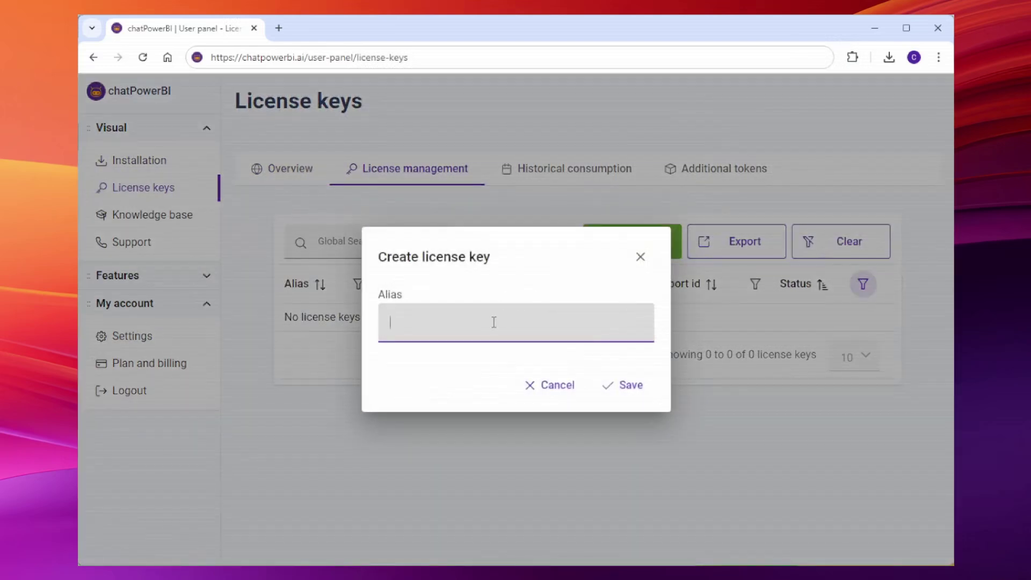
text(Demo)
click(630, 388)
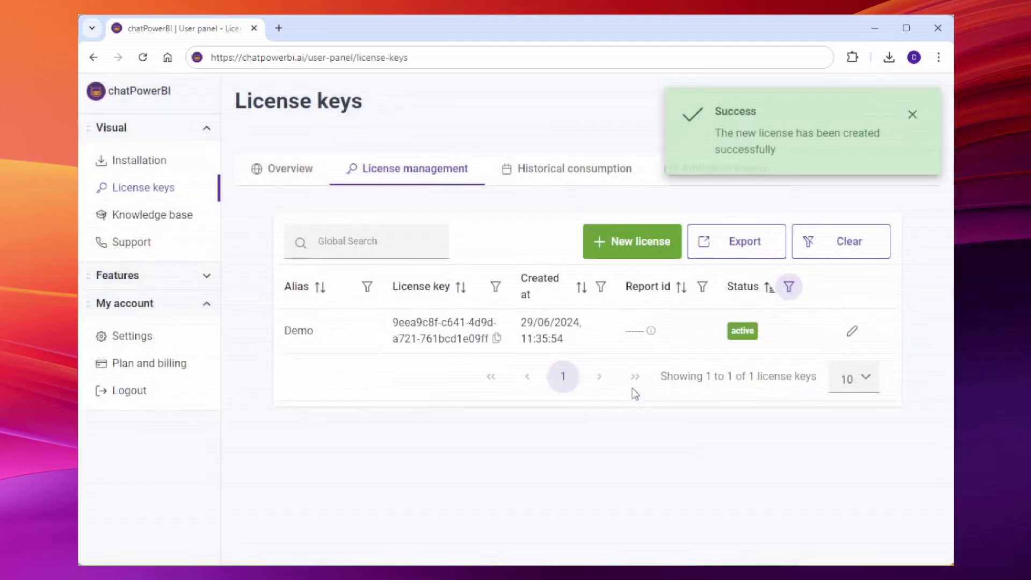
click(498, 340)
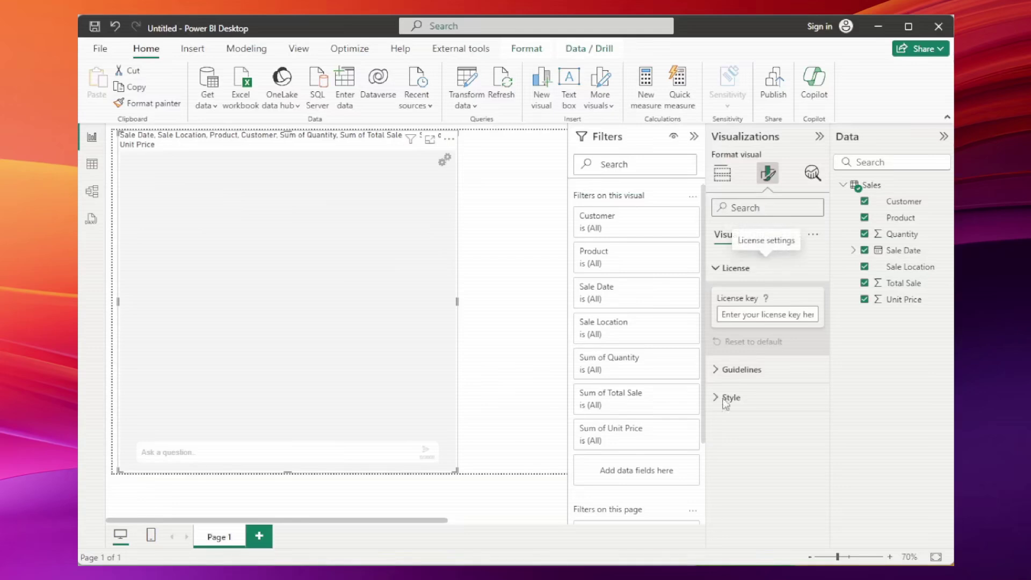
Step: Paste the copied license key into the visual's License key field, then expand Guidelines
click(730, 314)
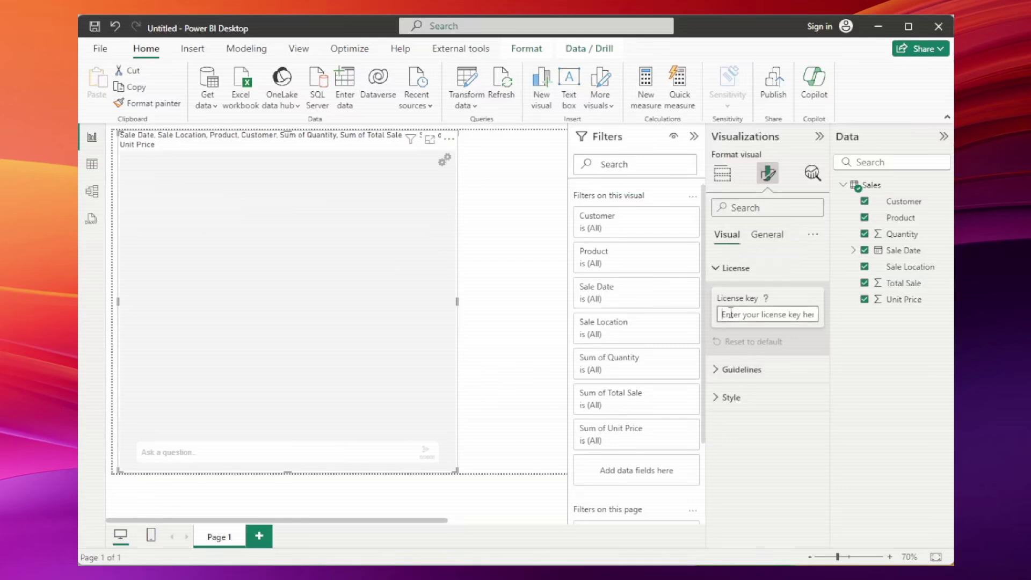
key(ctrl+v)
click(752, 375)
scroll(778, 413, down, 2)
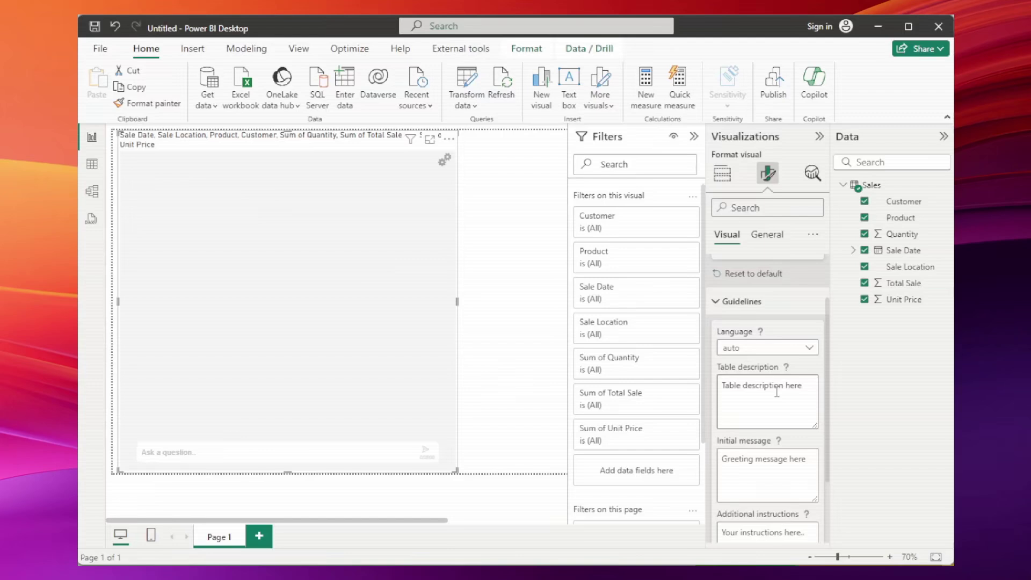
Step: Set Initial message to 'Hi! How can I help you?' and add sales-assistant Additional instructions
scroll(777, 392, down, 3)
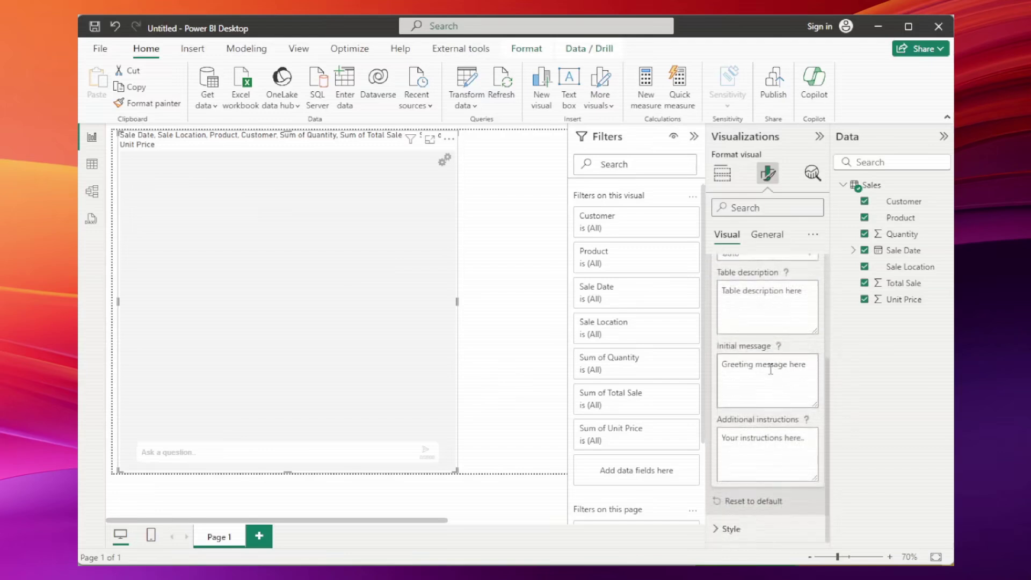
click(770, 370)
text(Hi! How can I help you?)
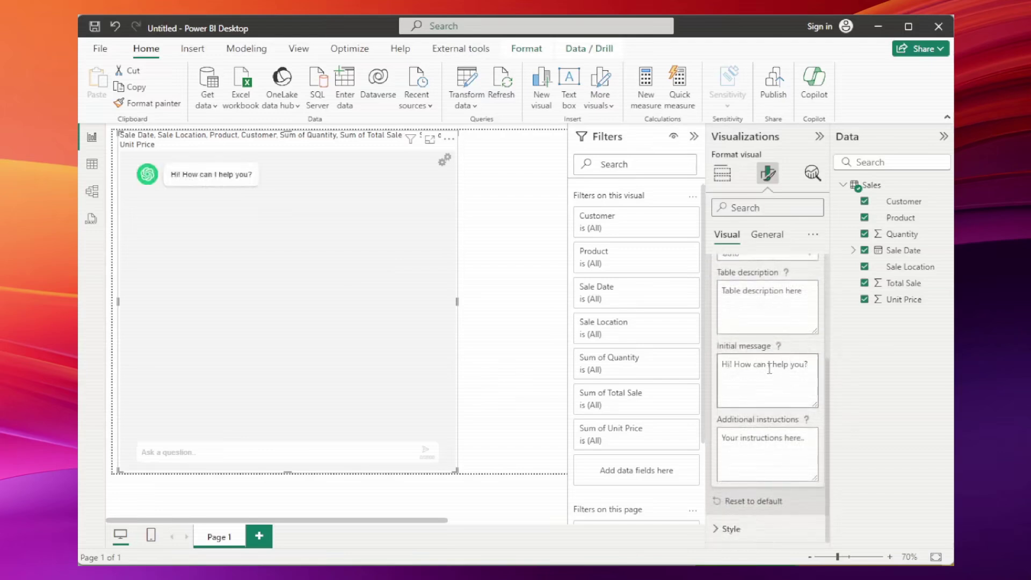
click(764, 447)
text(Y)
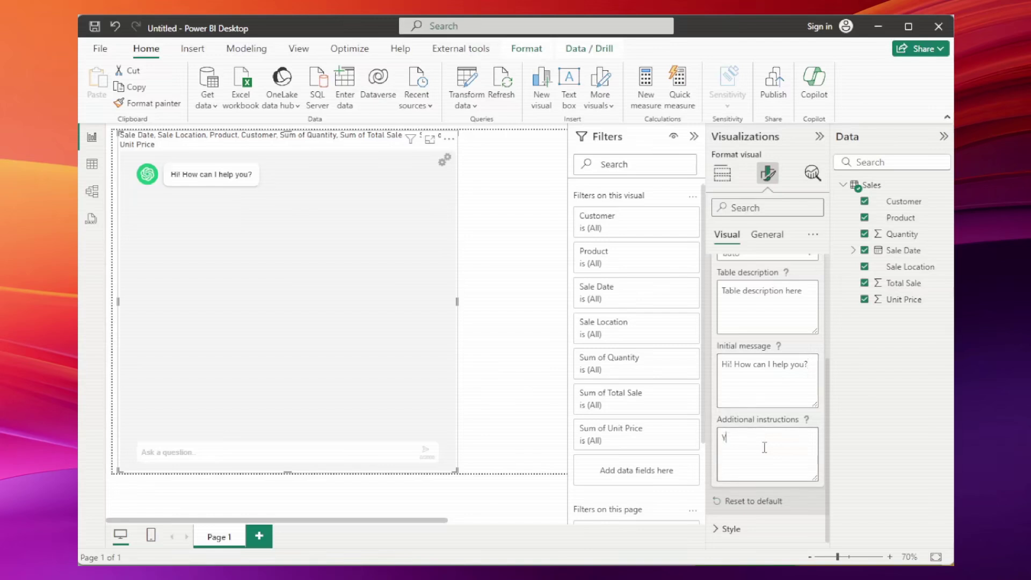
text(ou are an assistant who answers)
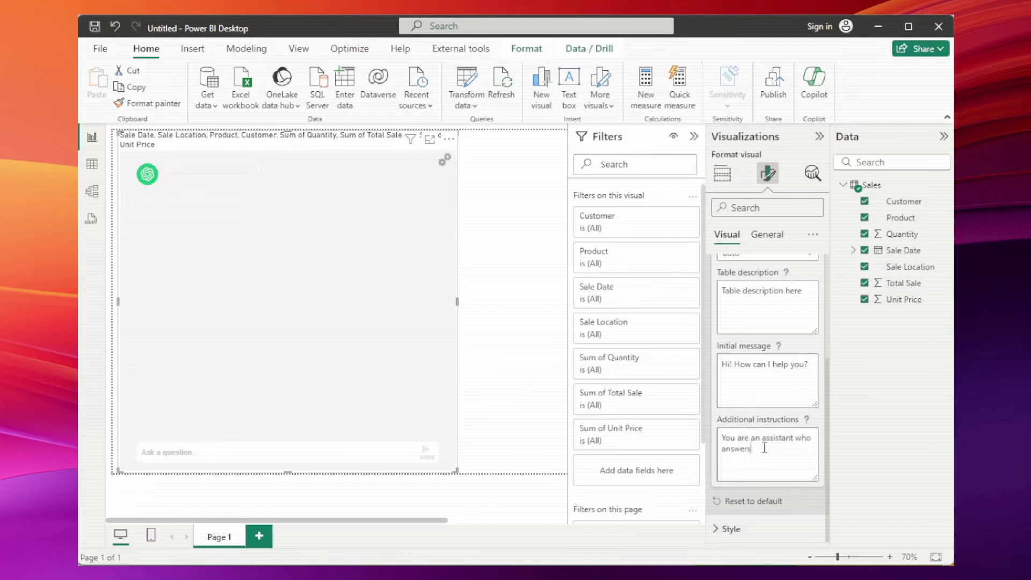
text( sales questions.)
text( If you don't have an answ)
text(er, please reply to the user t)
text(o contact sales@mycompany.com)
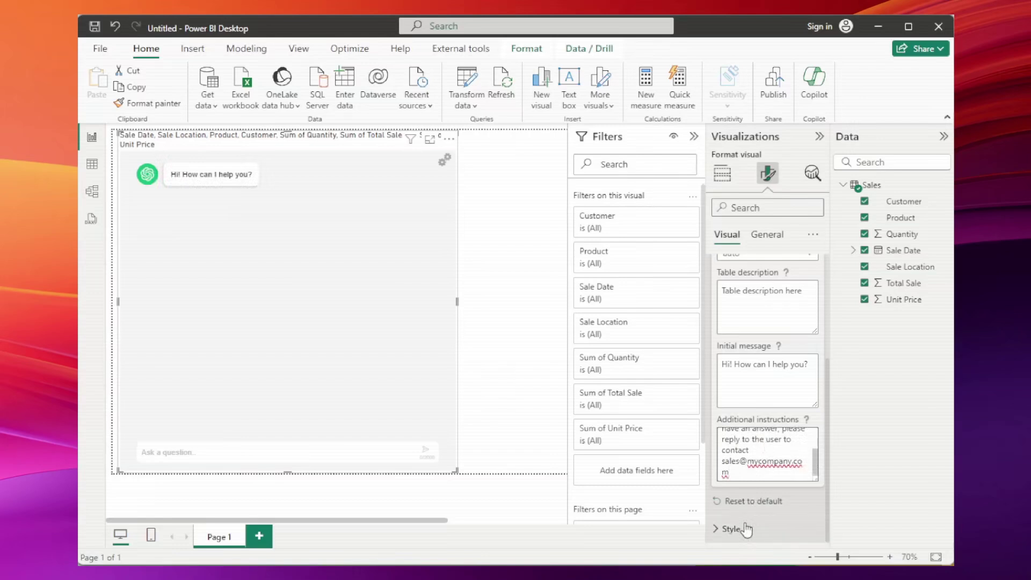
Step: Under Style, set the AI message background color to the light-green recent colour
click(775, 527)
scroll(795, 507, down, 3)
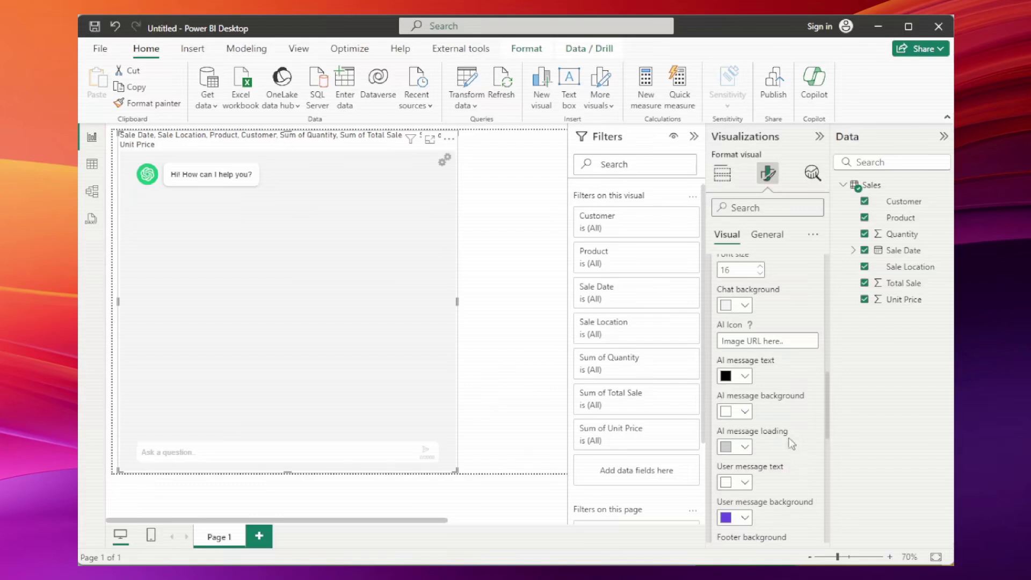
click(744, 412)
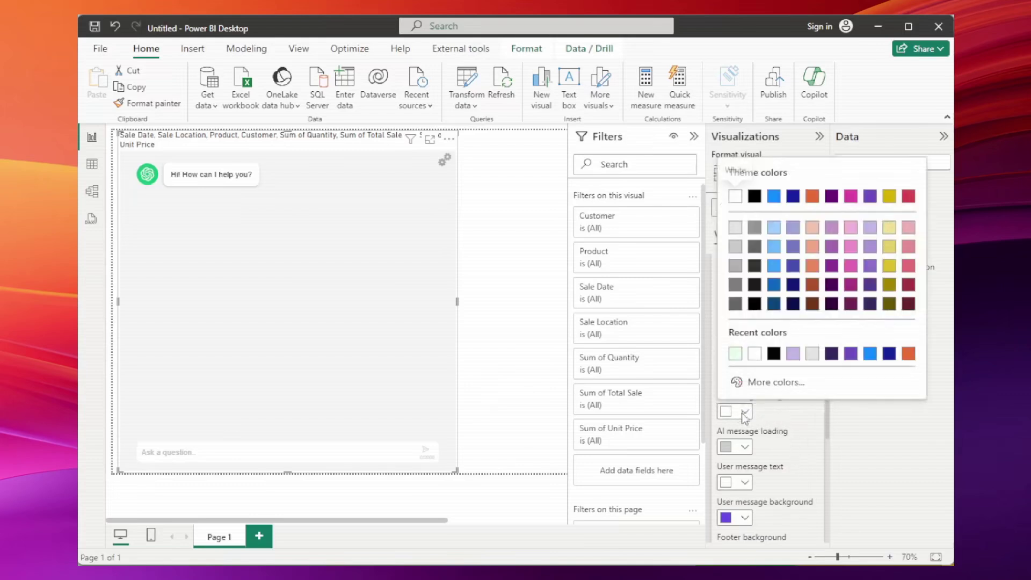
click(736, 354)
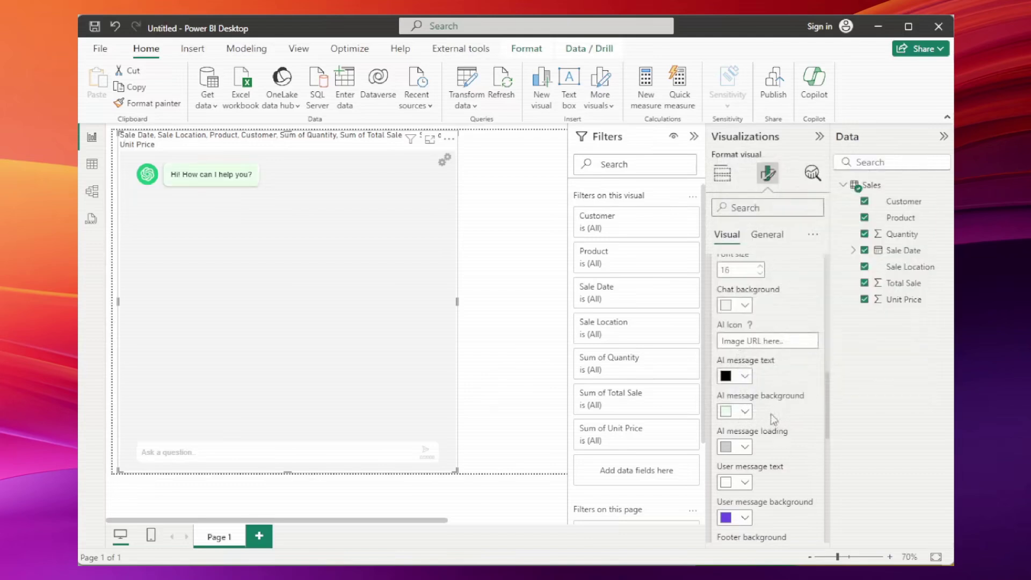
scroll(789, 444, down, 3)
scroll(788, 439, down, 6)
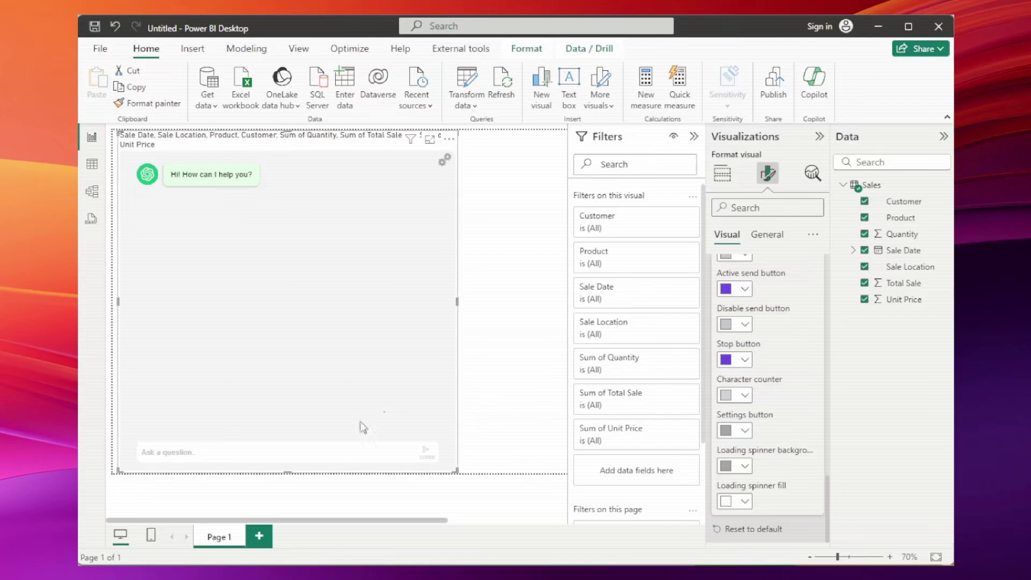
Step: Ask the chat 'What is the product with the most sales?' and 'What is the budget for this year?'
click(303, 455)
text(What is the product with the most sales?)
key(Return)
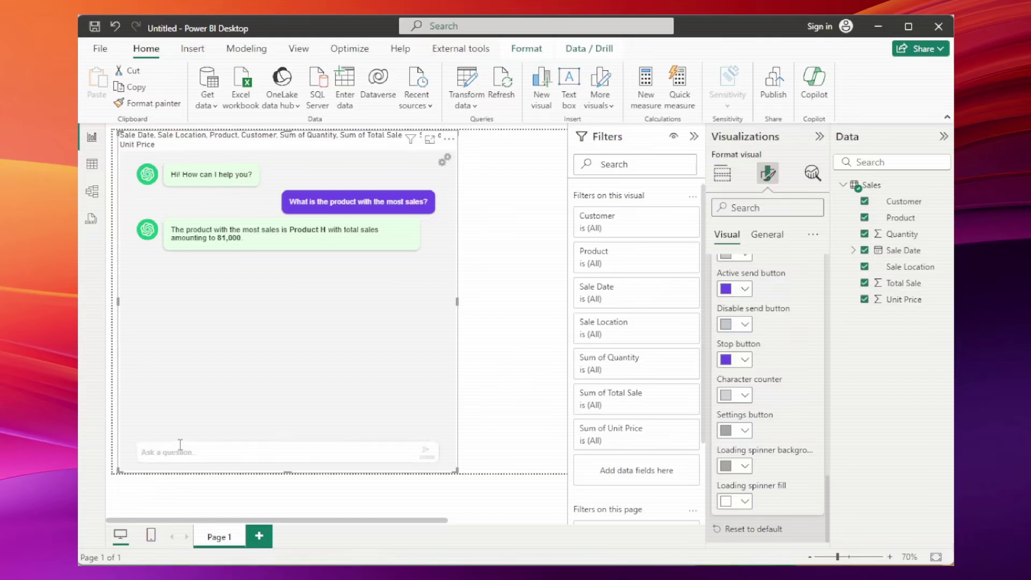
text(What is the budget for this year?)
click(423, 452)
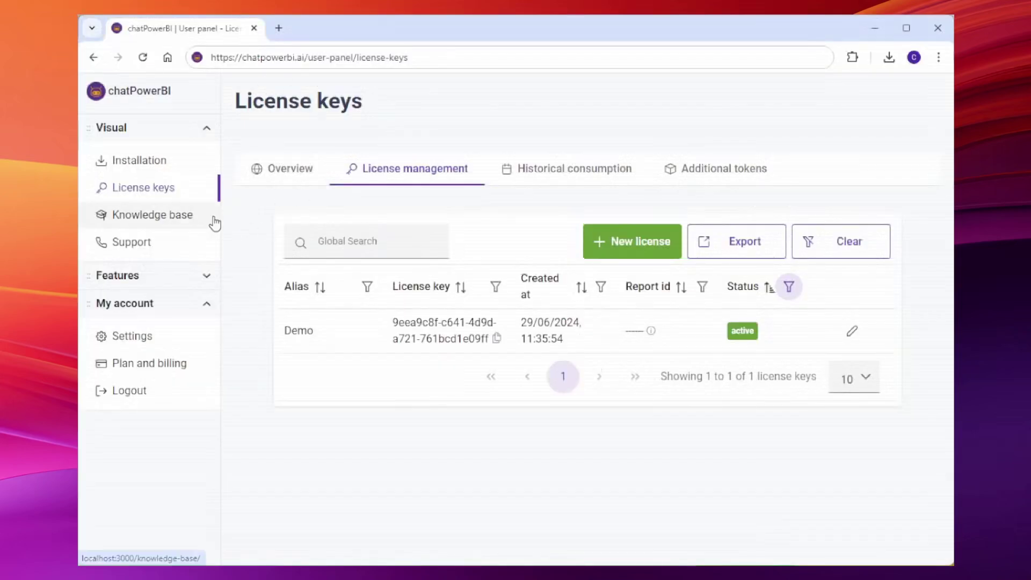
Step: Open the Knowledge base and read the 'Best practices for obtaining more accurate responses' article
click(214, 220)
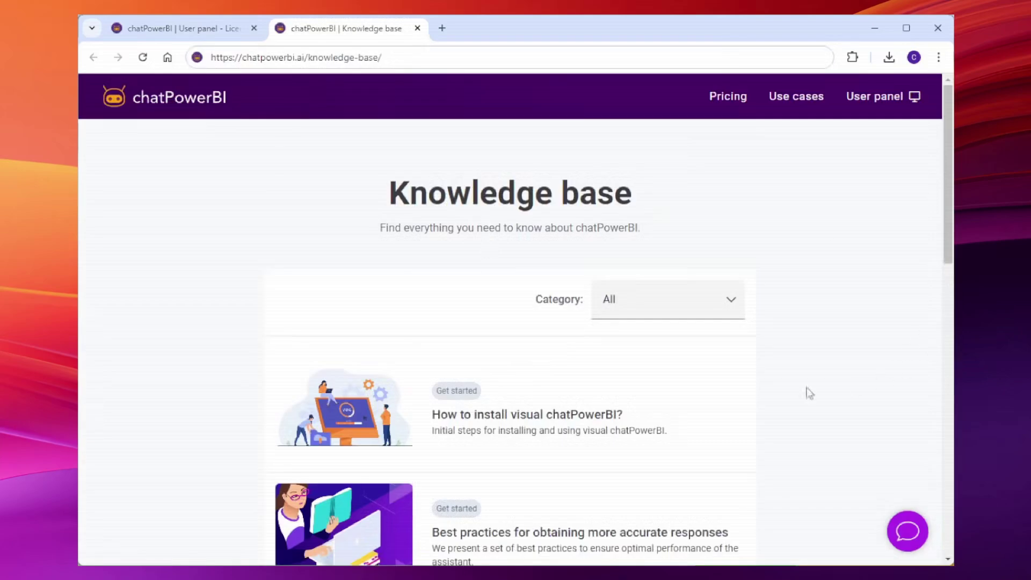
scroll(765, 398, down, 4)
scroll(766, 398, down, 1)
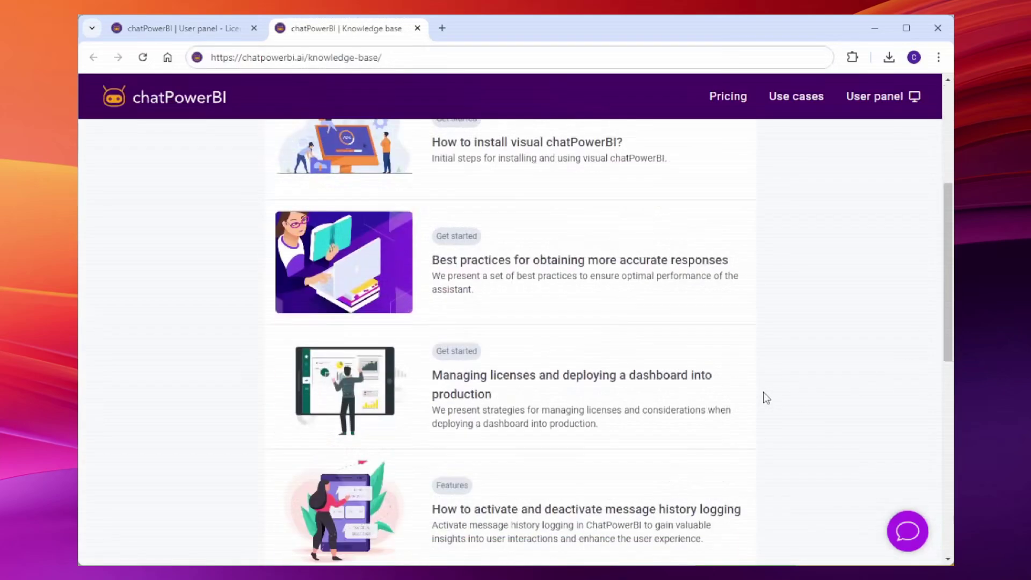
scroll(763, 392, down, 2)
scroll(763, 392, up, 3)
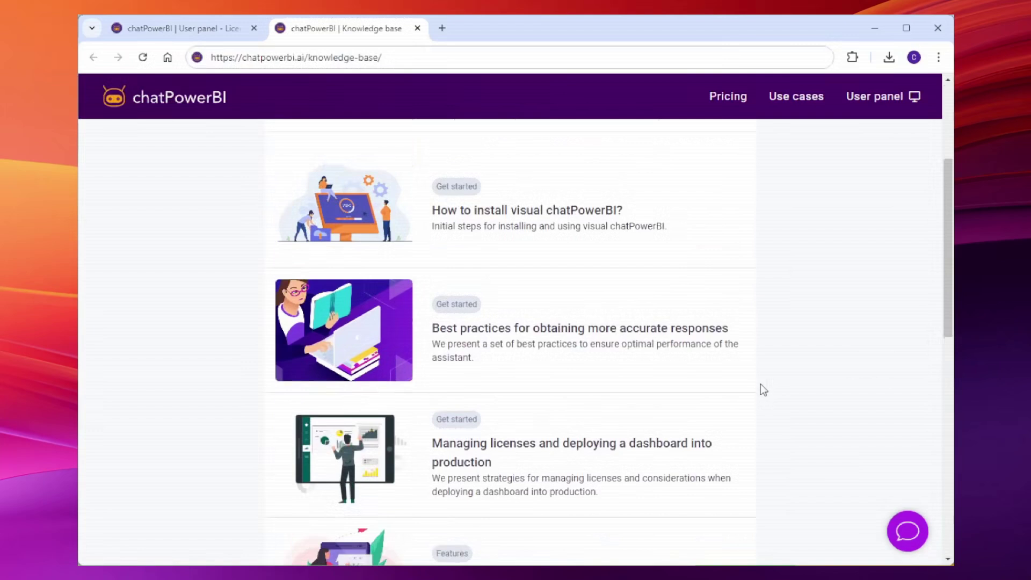
click(600, 342)
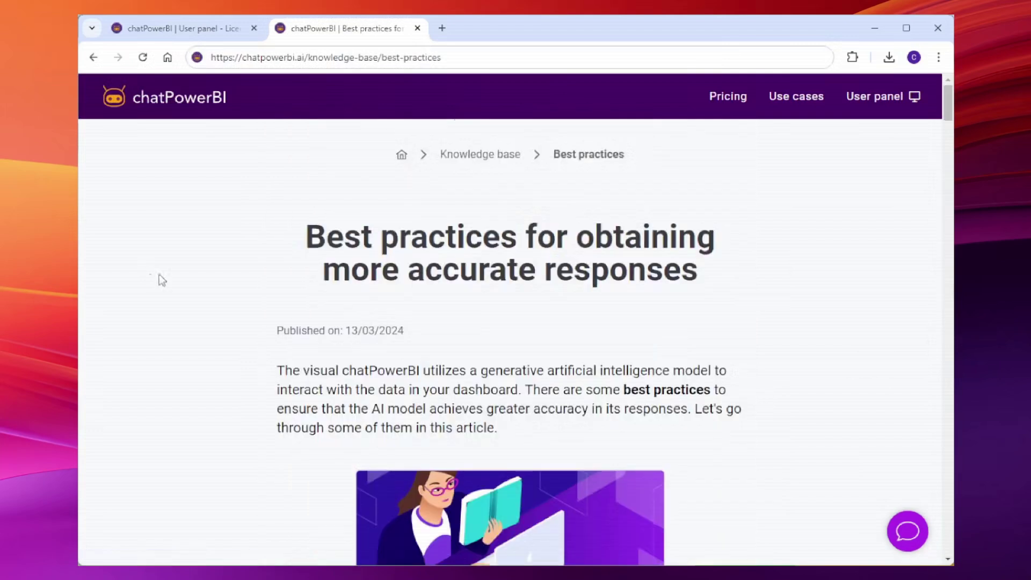
scroll(725, 371, down, 9)
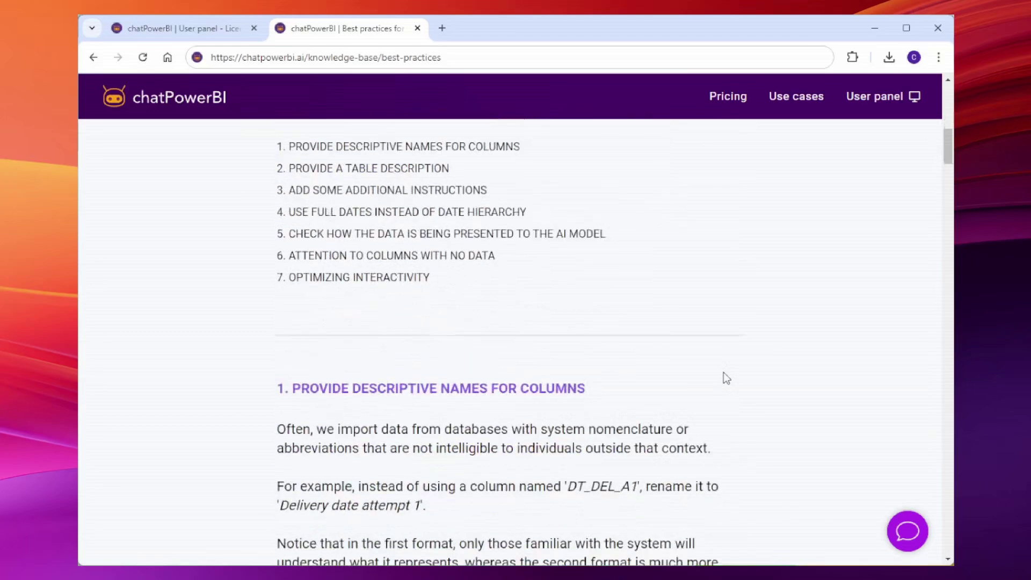
scroll(727, 379, down, 12)
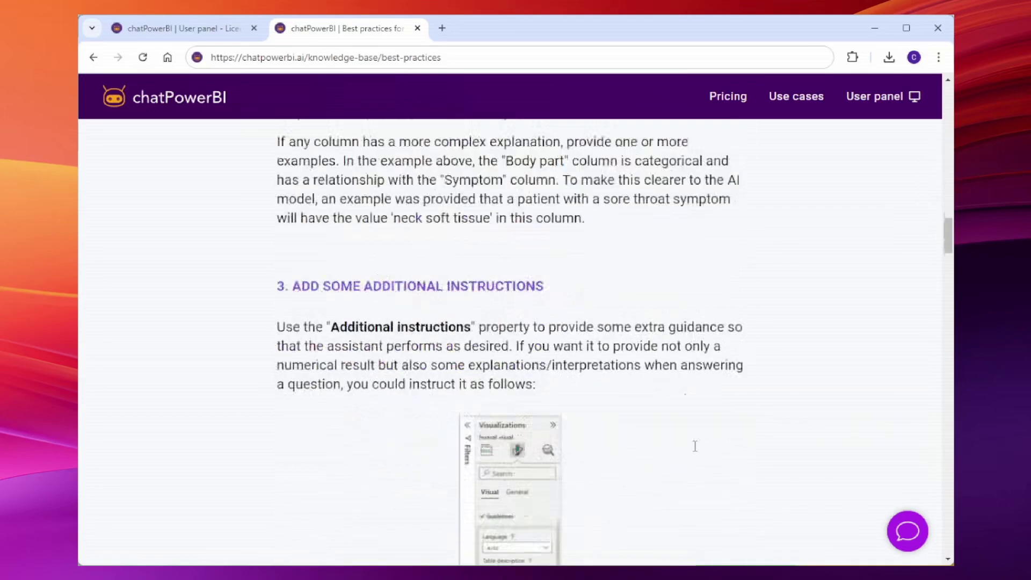
scroll(695, 446, down, 12)
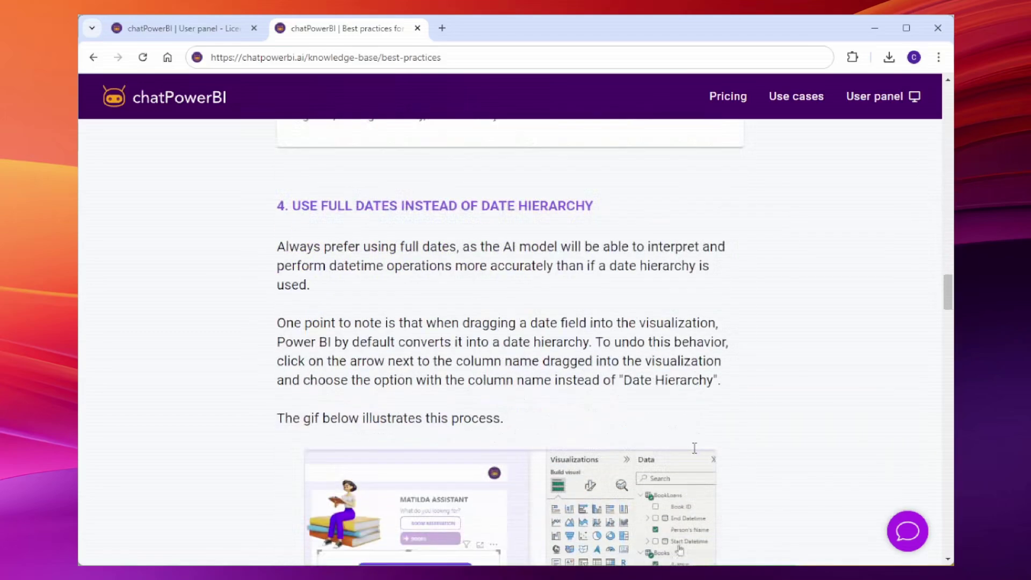